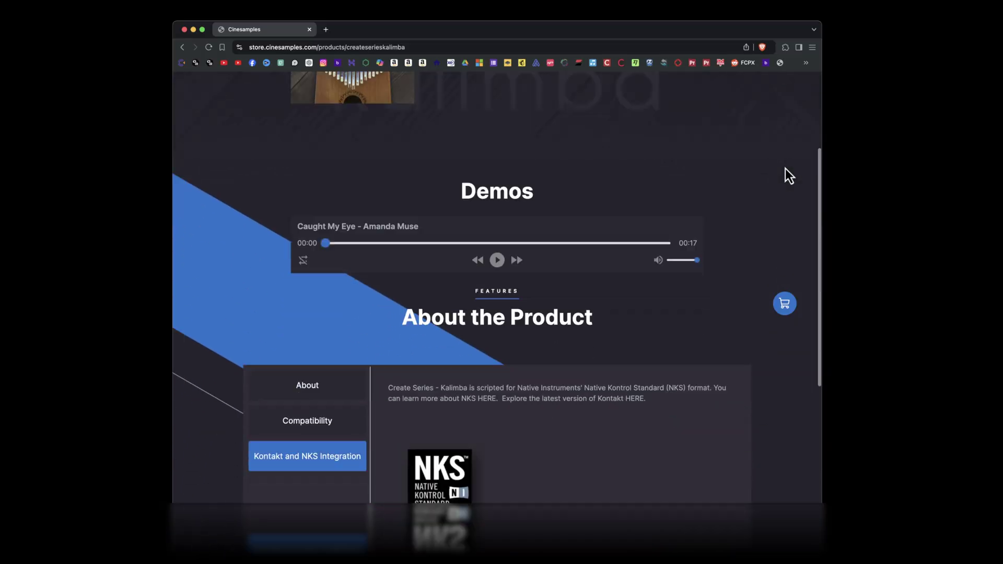
Step: Scroll down the product page and expand Tech Specs & Requirements to show Kontakt 6.7.1 (Player) or later
{"action": "scroll", "coordinate": [785, 168], "scroll_direction": "down", "scroll_amount": 5}
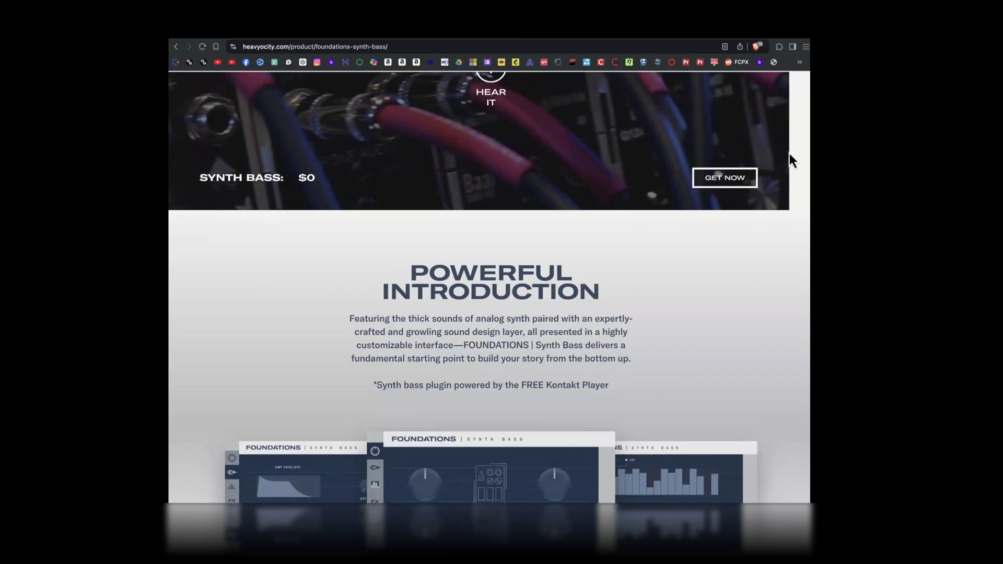
{"action": "scroll", "coordinate": [789, 152], "scroll_direction": "down", "scroll_amount": 10}
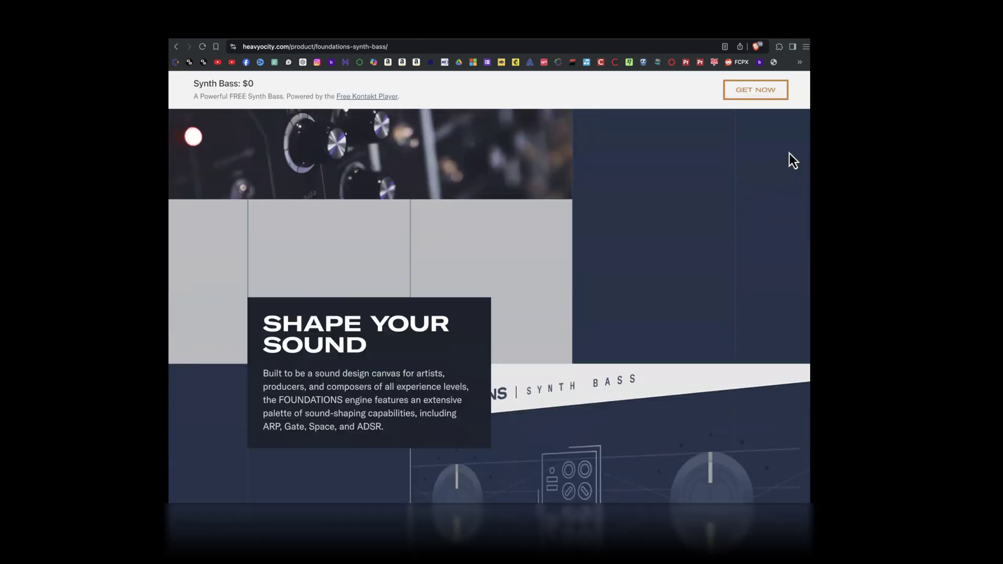
{"action": "scroll", "coordinate": [789, 153], "scroll_direction": "down", "scroll_amount": 10}
{"action": "left_click", "coordinate": [759, 215]}
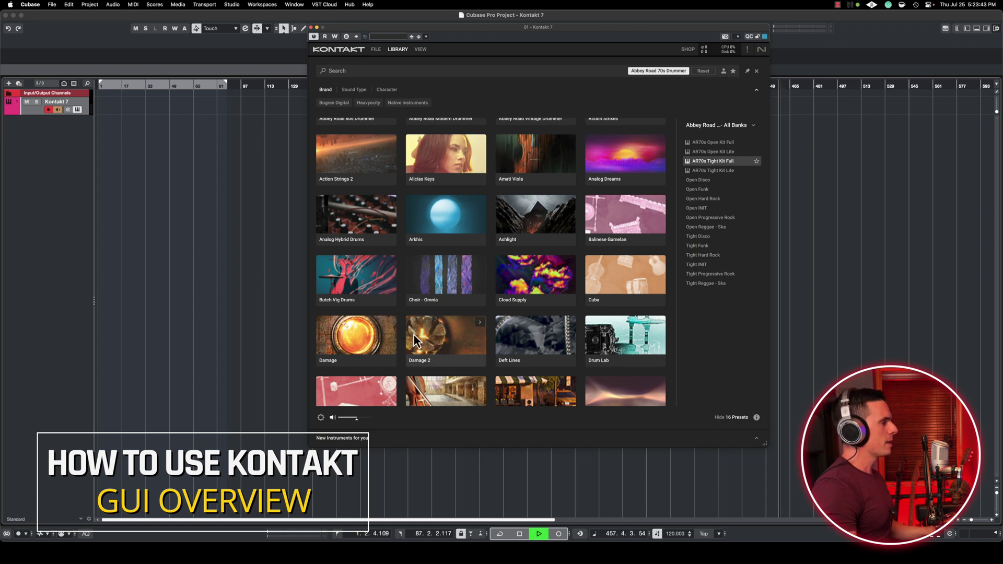
Step: Browse the Library grid, show 40s Very Own - Drums presets and load the instrument
{"action": "scroll", "coordinate": [587, 237], "scroll_direction": "down", "scroll_amount": 20}
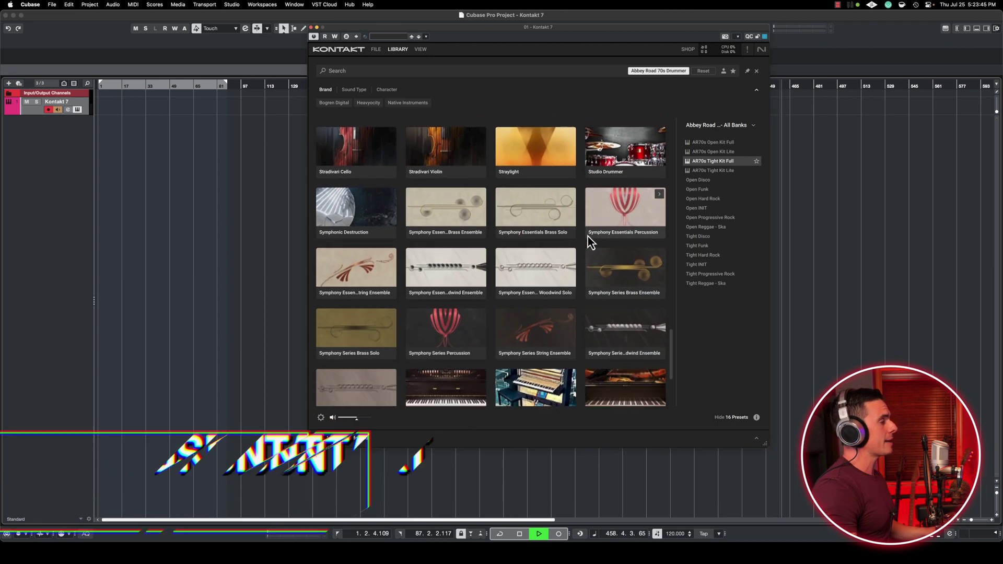
{"action": "scroll", "coordinate": [588, 237], "scroll_direction": "down", "scroll_amount": 5}
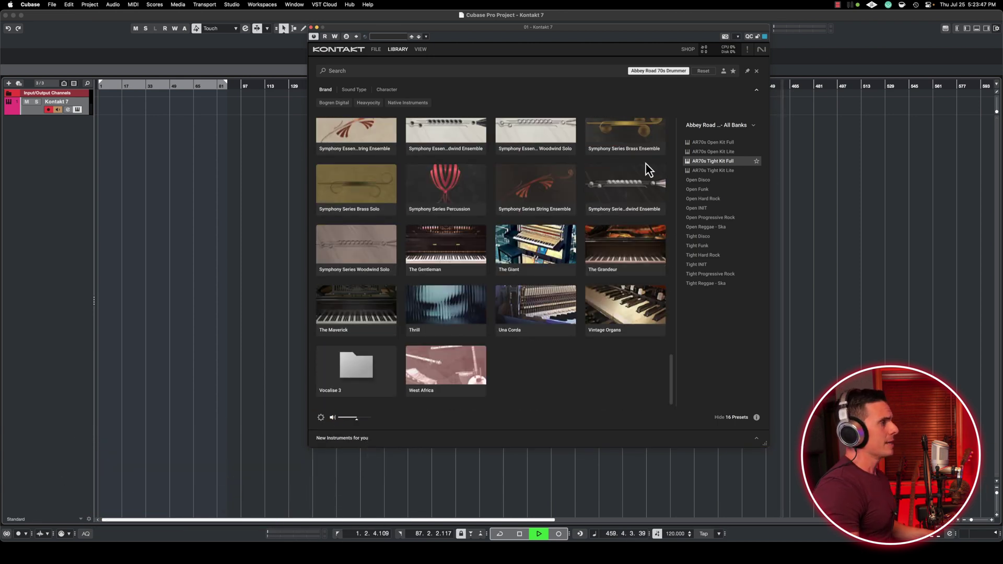
{"action": "scroll", "coordinate": [658, 170], "scroll_direction": "up", "scroll_amount": 20}
{"action": "scroll", "coordinate": [670, 173], "scroll_direction": "up", "scroll_amount": 1}
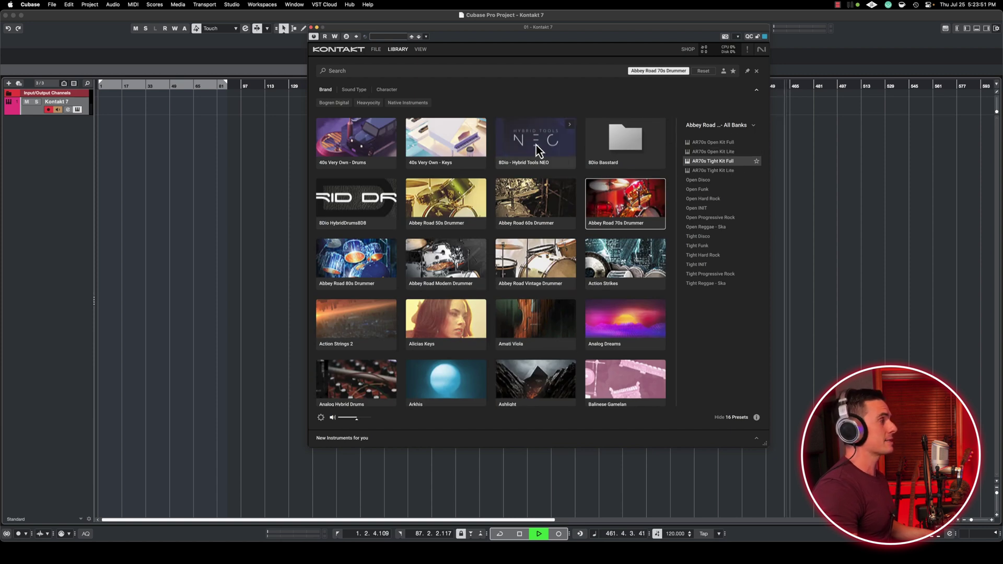
{"action": "left_click", "coordinate": [382, 143]}
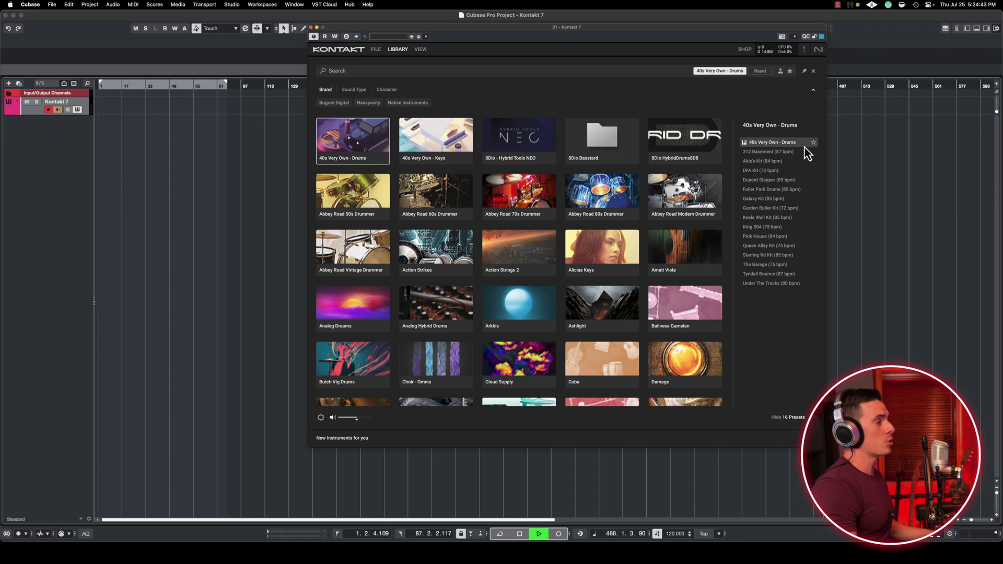
{"action": "double_click", "coordinate": [805, 144]}
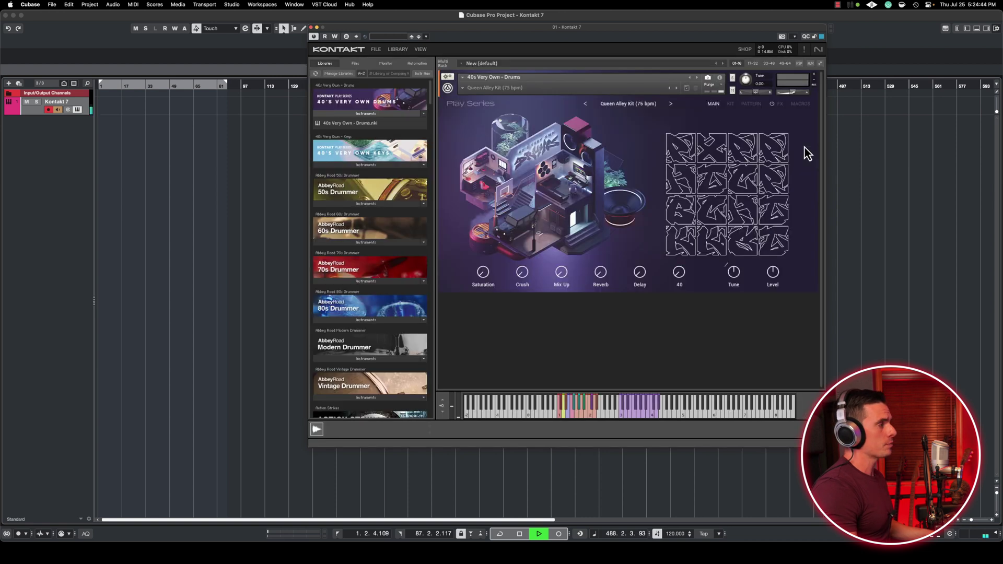
Step: Toggle the Library browser open and closed to return to the rack showing Queen Alley Kit
{"action": "left_click", "coordinate": [347, 51]}
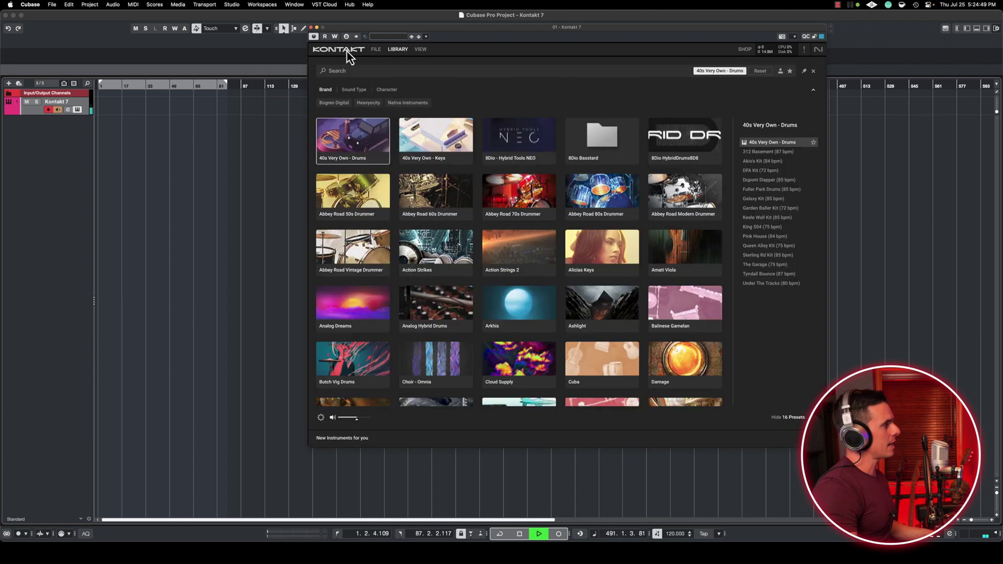
{"action": "left_click", "coordinate": [347, 51]}
{"action": "left_click", "coordinate": [396, 50]}
{"action": "left_click", "coordinate": [396, 51]}
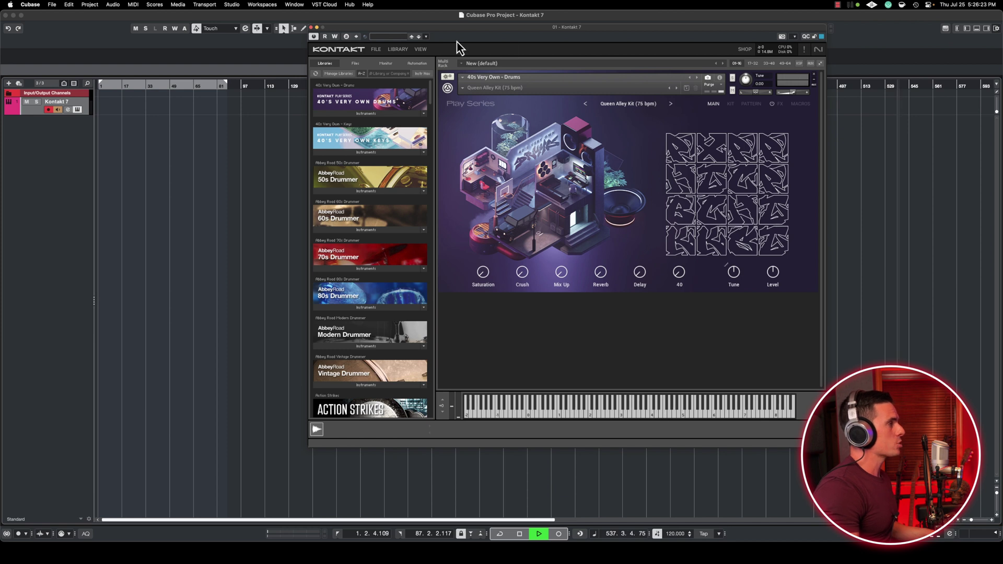
{"action": "left_click", "coordinate": [421, 49]}
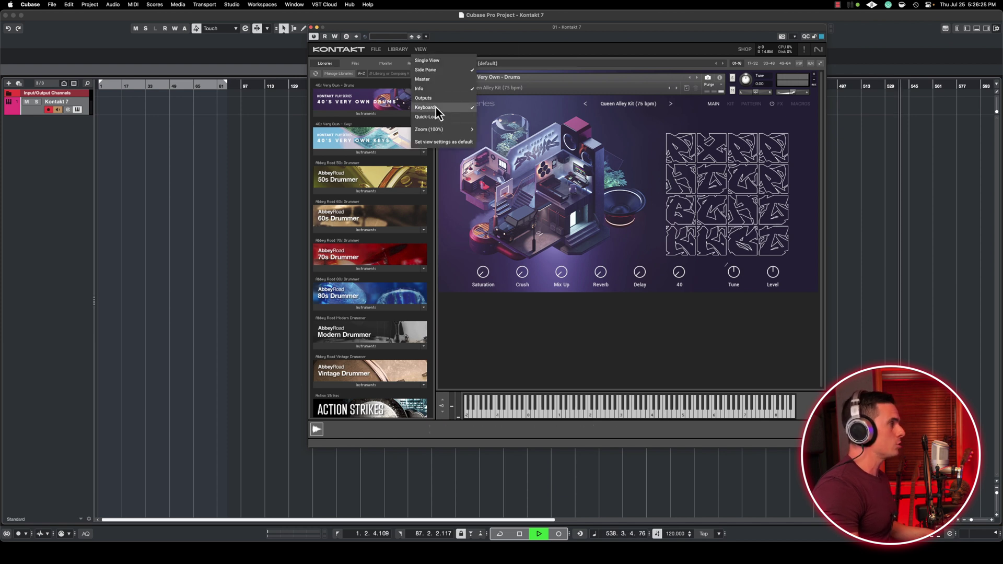
{"action": "left_click", "coordinate": [436, 108]}
{"action": "left_click", "coordinate": [421, 49]}
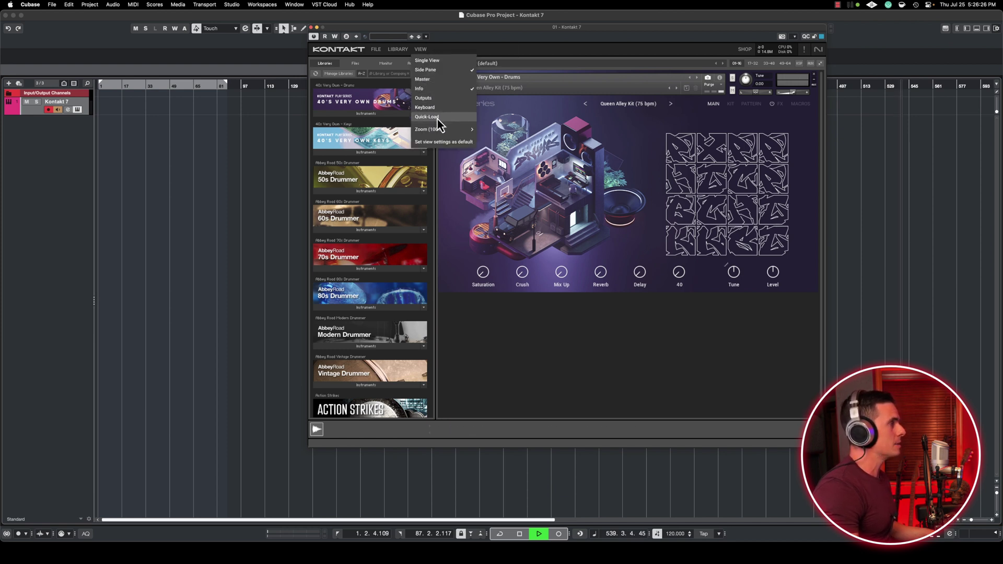
{"action": "left_click", "coordinate": [439, 109]}
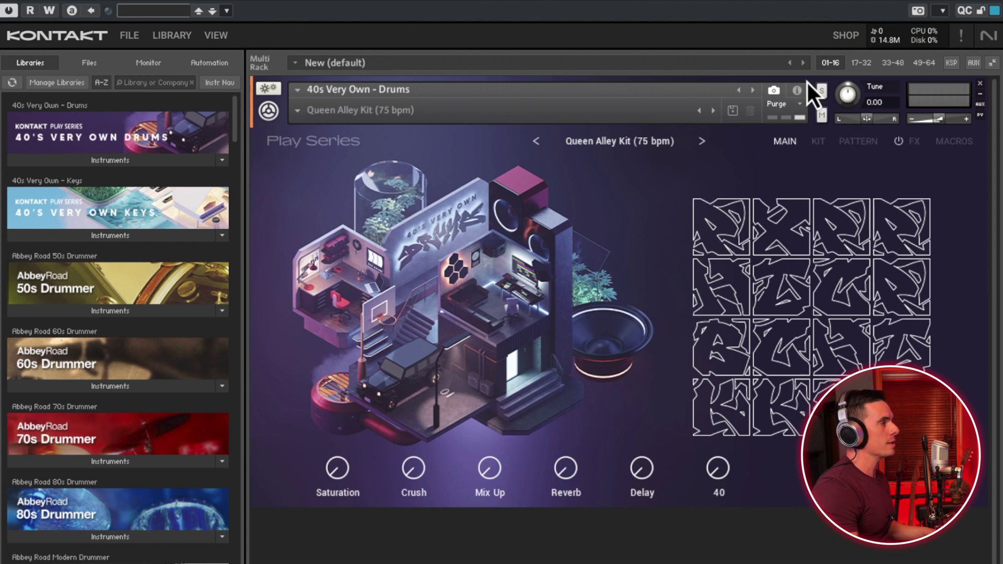
Step: Check the sample Purge options, then open the 40s Very Own - Drums kit preset list
{"action": "left_click", "coordinate": [780, 107]}
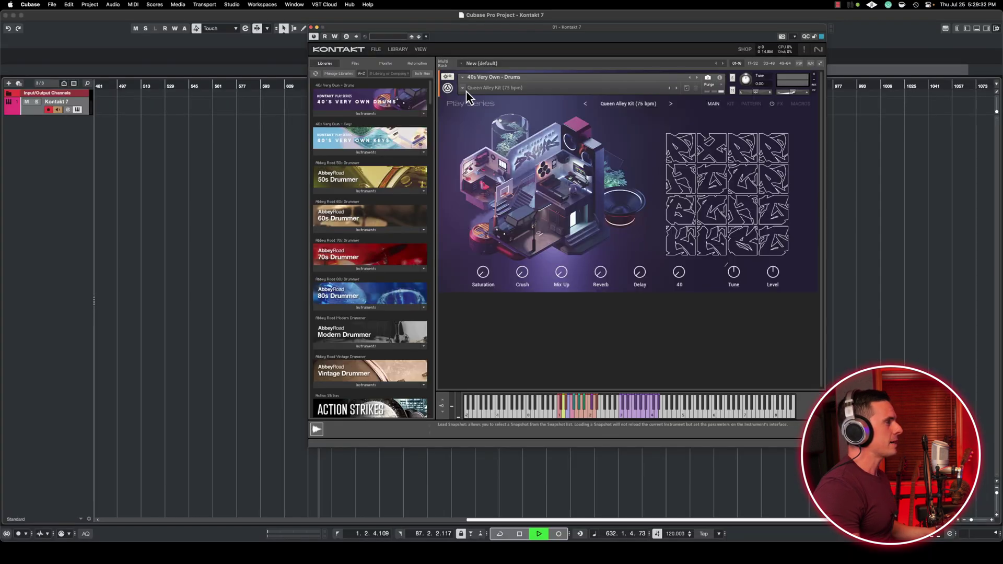
{"action": "left_click", "coordinate": [299, 110]}
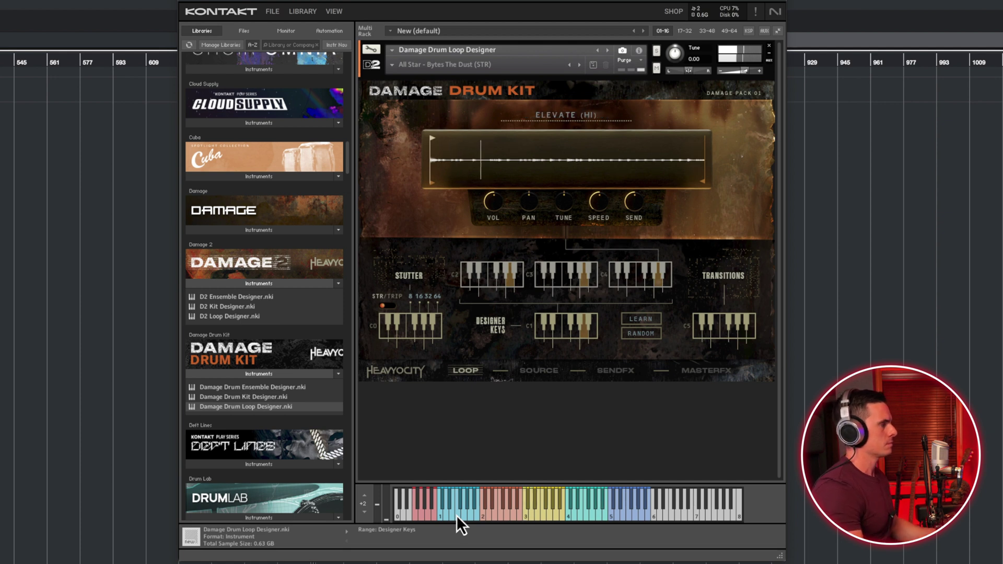
Step: Look through the View menu options and close it without changes
{"action": "left_click", "coordinate": [334, 11]}
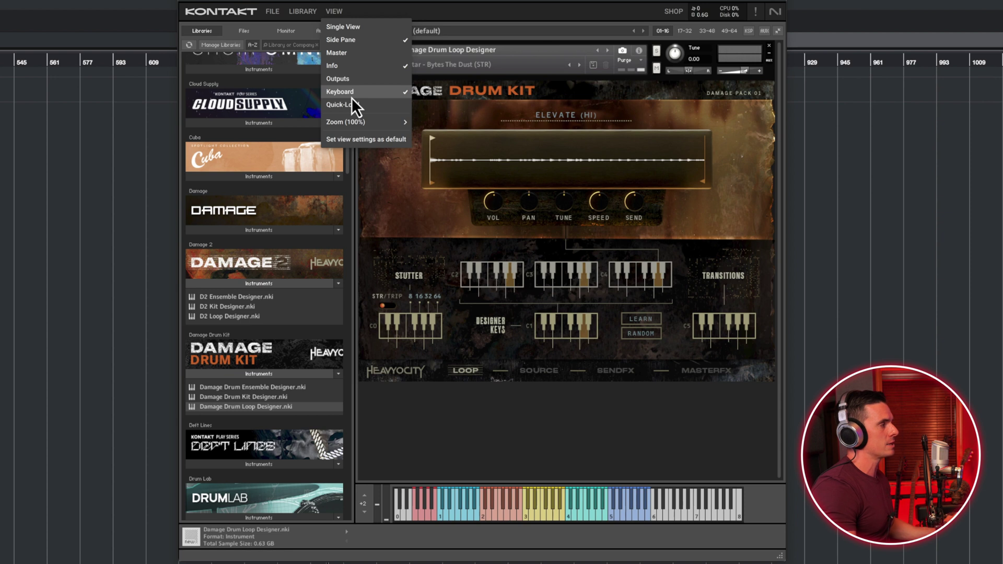
{"action": "left_click", "coordinate": [497, 422]}
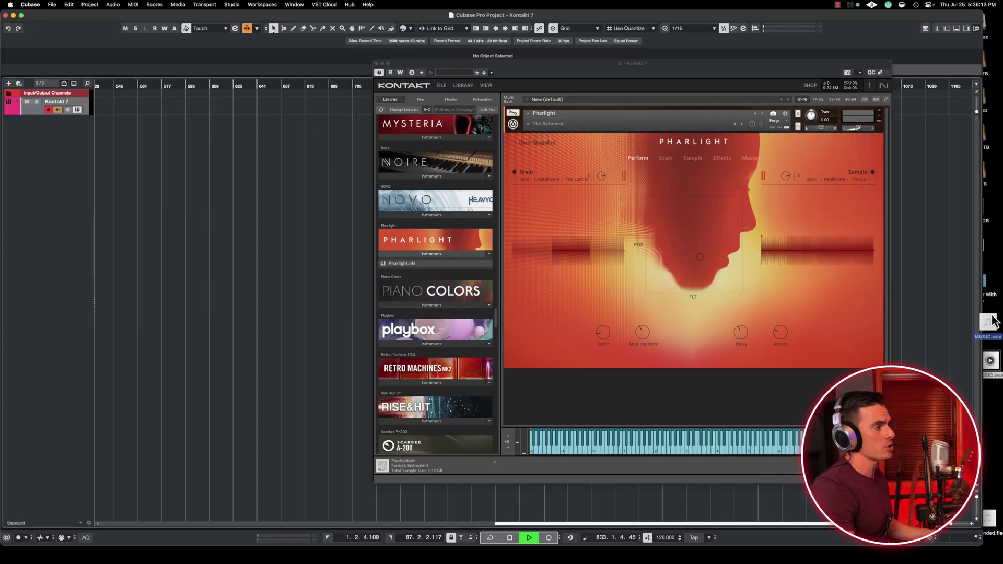
Step: Drop MUSIC.wav into Pharlight and place a 50s Drummer groove on the Kontakt 7 track
{"action": "left_click_drag", "start_coordinate": [897, 254], "coordinate": [835, 262]}
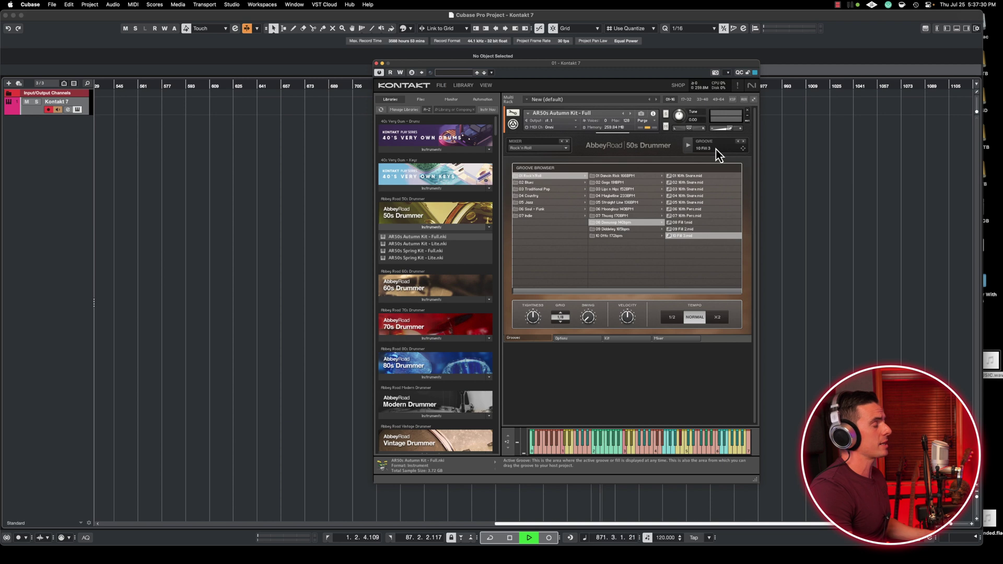
{"action": "left_click_drag", "start_coordinate": [716, 149], "coordinate": [258, 108]}
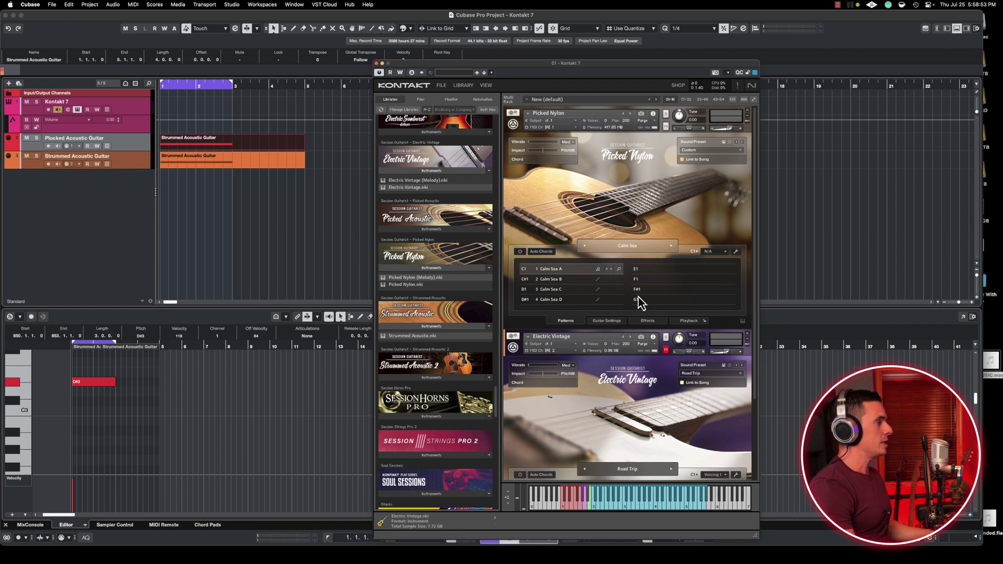
Step: Set the plucked guitar track to MIDI channel 1 and the strummed guitar track to channel 2
{"action": "scroll", "coordinate": [636, 383], "scroll_direction": "down", "scroll_amount": 2}
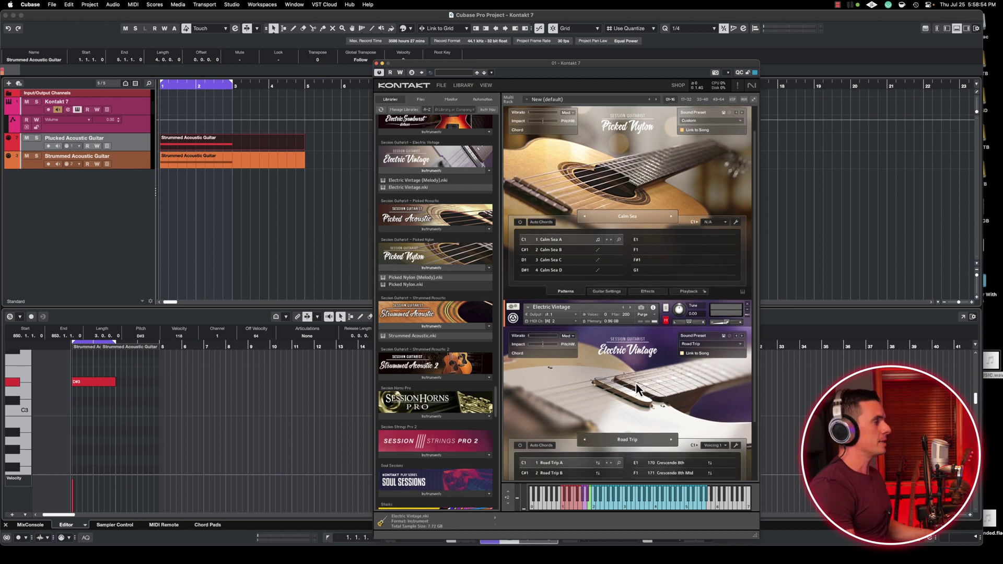
{"action": "left_click", "coordinate": [69, 148]}
{"action": "left_click", "coordinate": [92, 176]}
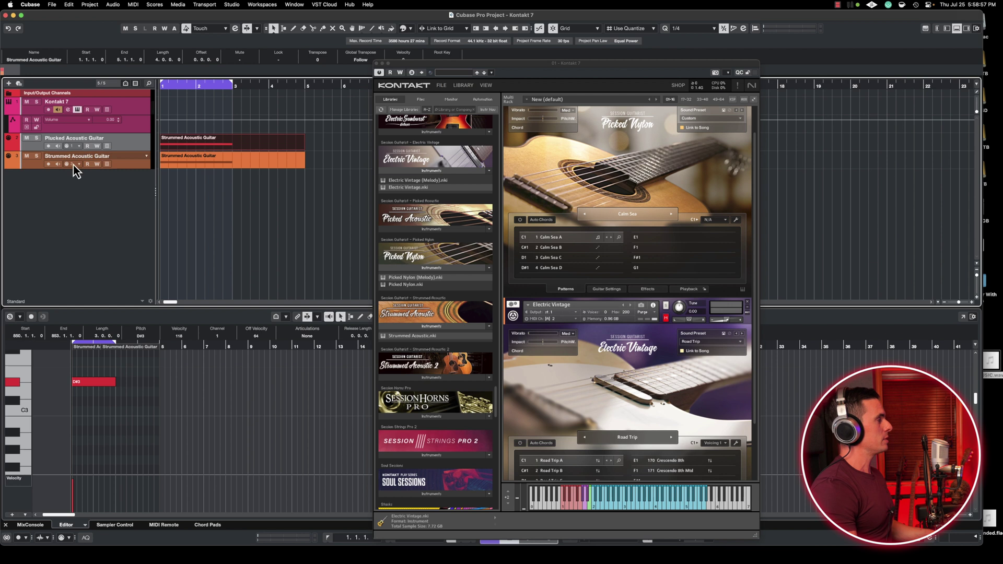
{"action": "left_click", "coordinate": [73, 165]}
{"action": "left_click", "coordinate": [94, 200]}
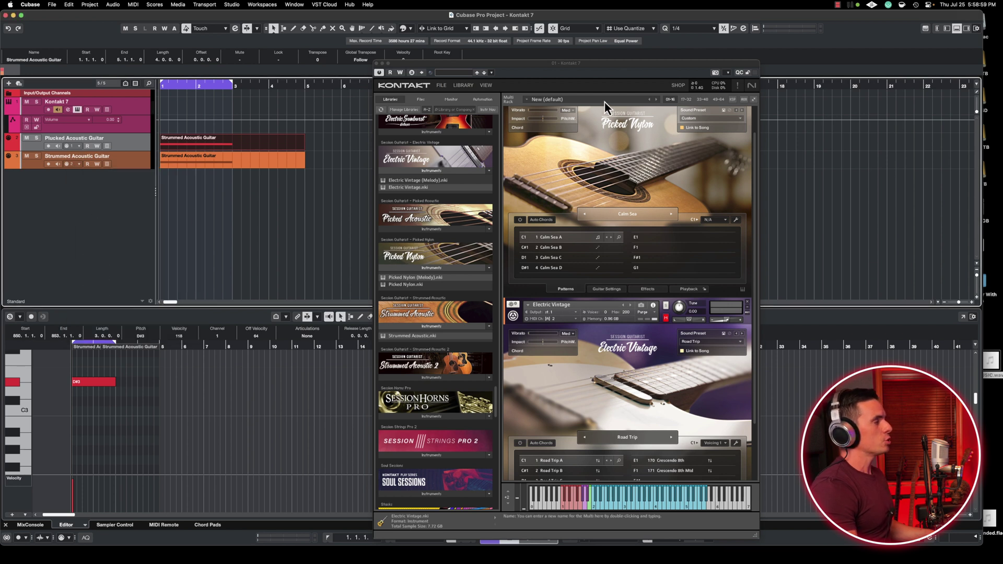
{"action": "scroll", "coordinate": [550, 142], "scroll_direction": "up", "scroll_amount": 2}
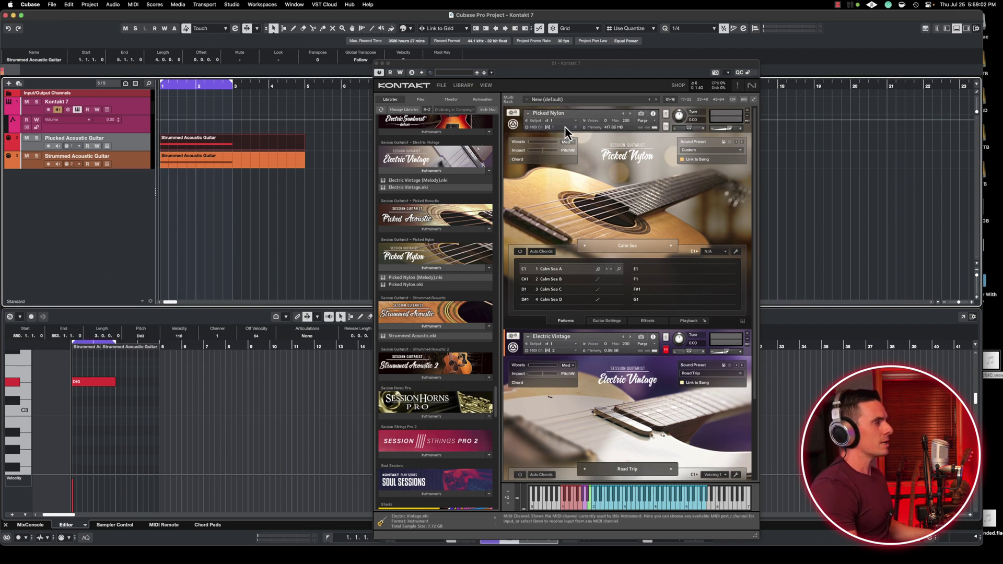
Step: Set Picked Nylon's MIDI Ch to [A] 1 and Electric Vintage's to [A] 2
{"action": "left_click", "coordinate": [556, 128]}
{"action": "mouse_move", "coordinate": [560, 143]}
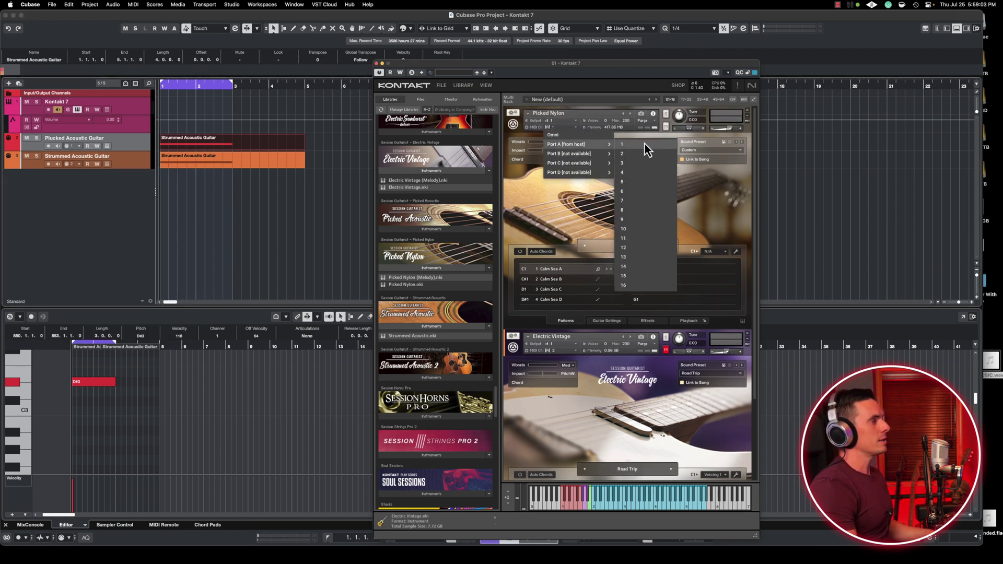
{"action": "left_click", "coordinate": [645, 143]}
{"action": "left_click", "coordinate": [549, 350]}
{"action": "mouse_move", "coordinate": [564, 366]}
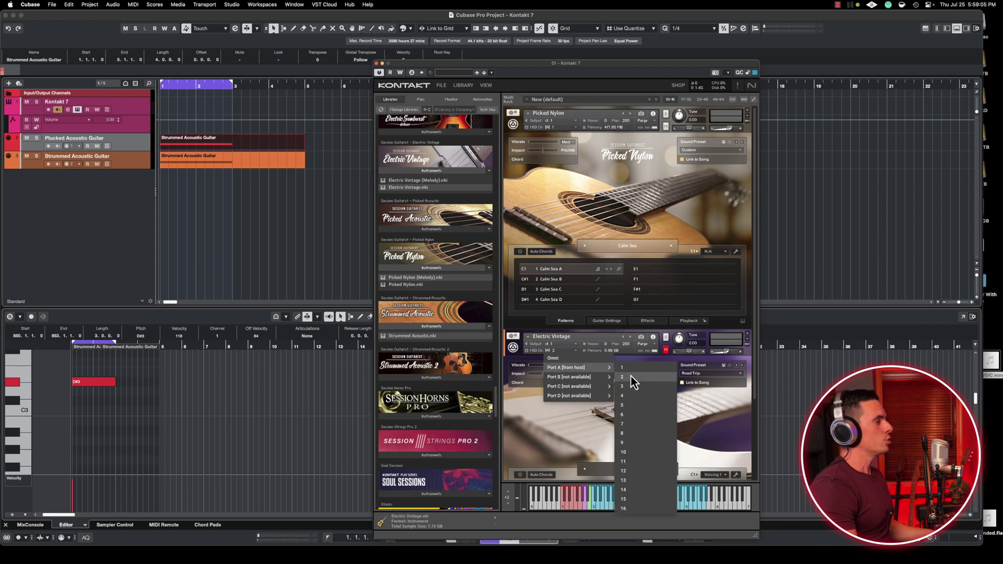
{"action": "left_click", "coordinate": [631, 375]}
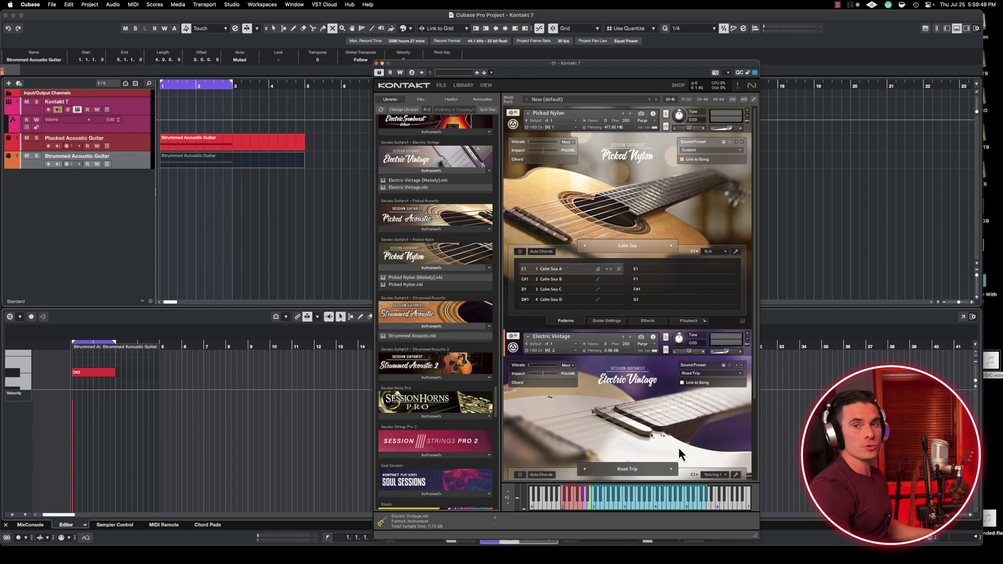
{"action": "left_click", "coordinate": [170, 172]}
Step: Play the project, unmute the Strummed Acoustic Guitar part, and play both guitar parts again
{"action": "key", "text": "space"}
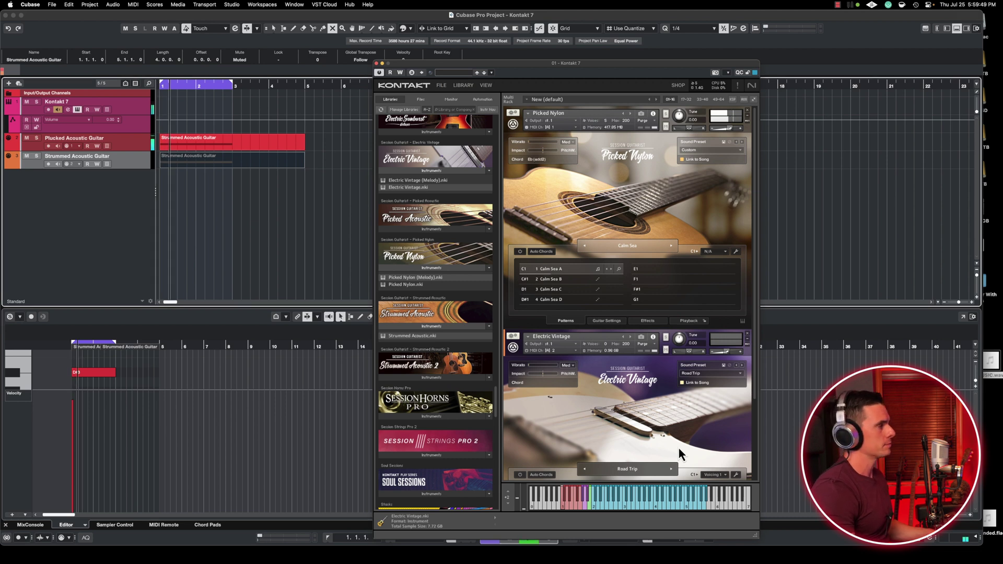
{"action": "left_click", "coordinate": [213, 165]}
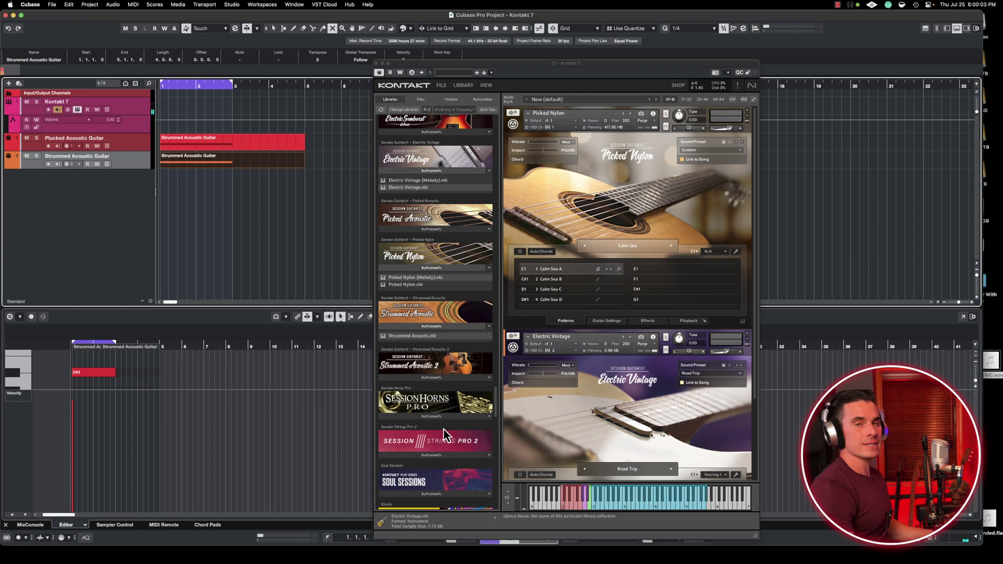
{"action": "key", "text": "space"}
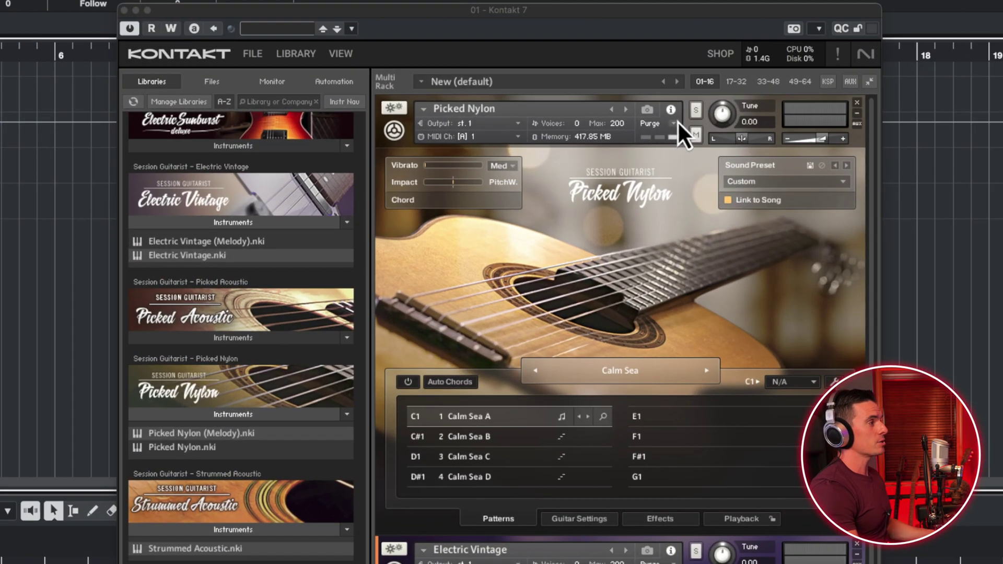
Step: Show the Purge options on Picked Nylon's instrument header
{"action": "left_click", "coordinate": [655, 121]}
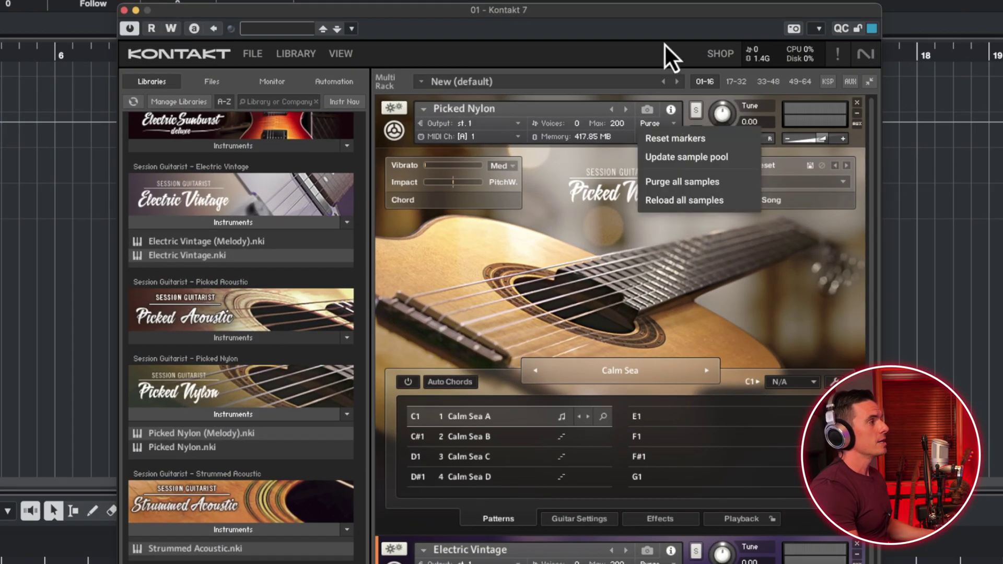